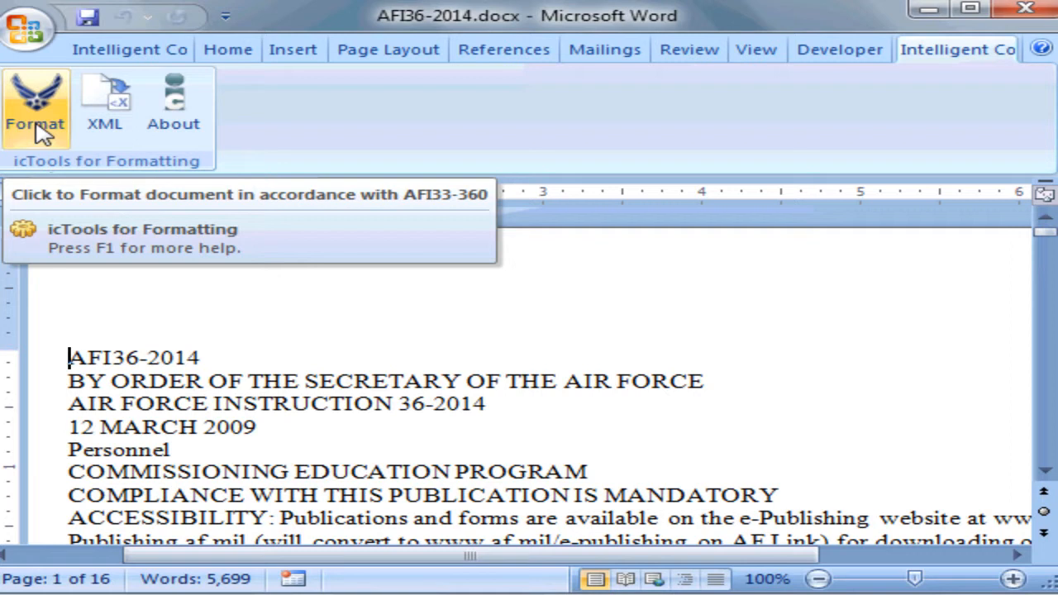
- Apply the automatic AFI33-360 formatting to the document and scroll through the formatted pages
{"action": "left_click", "coordinate": [41, 134]}
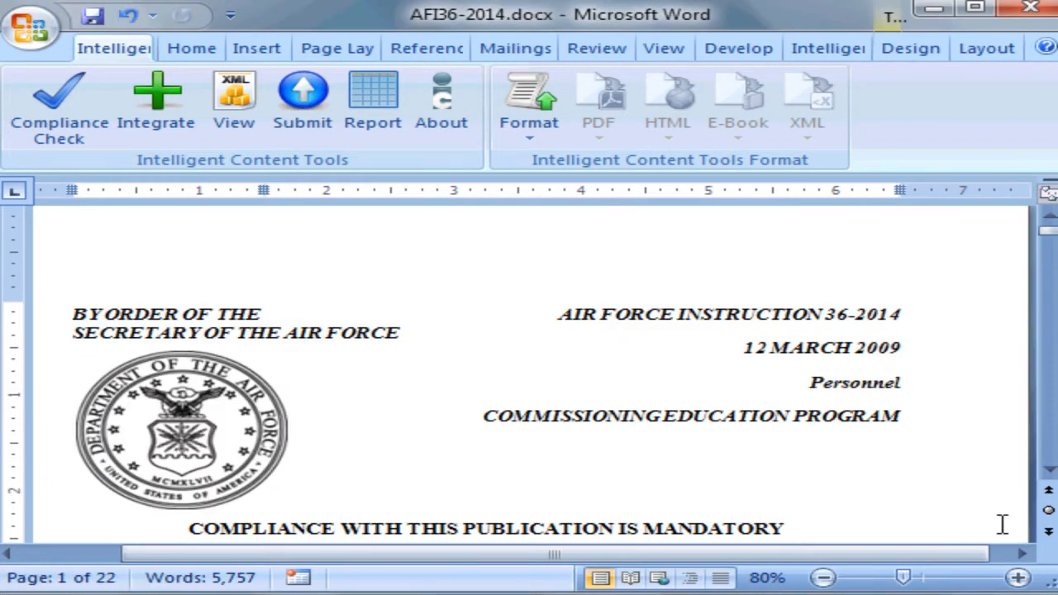
{"action": "scroll", "coordinate": [1002, 524], "scroll_direction": "down", "scroll_amount": 10}
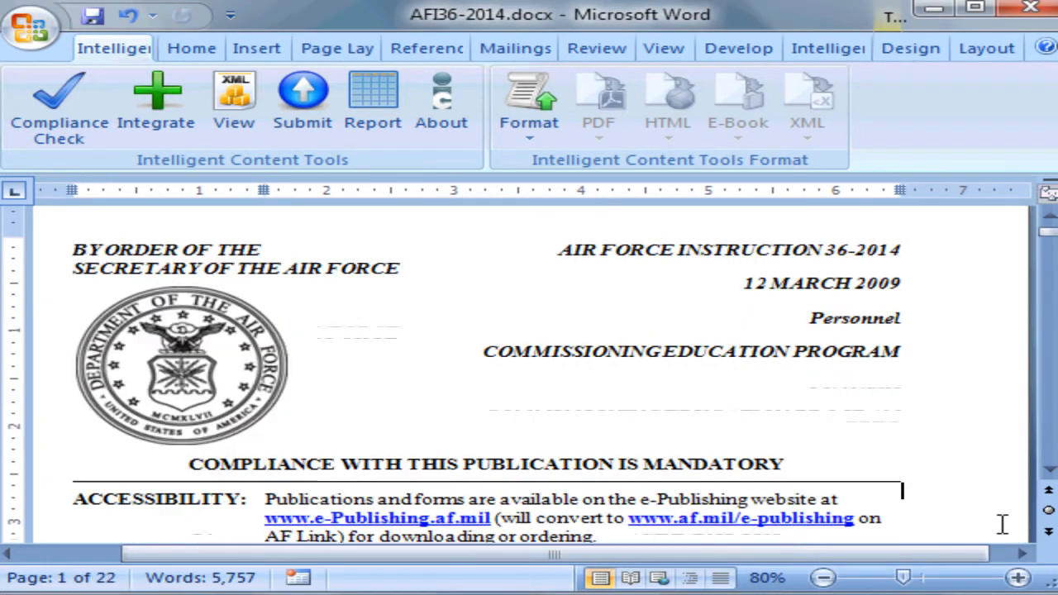
{"action": "scroll", "coordinate": [1002, 524], "scroll_direction": "down", "scroll_amount": 9}
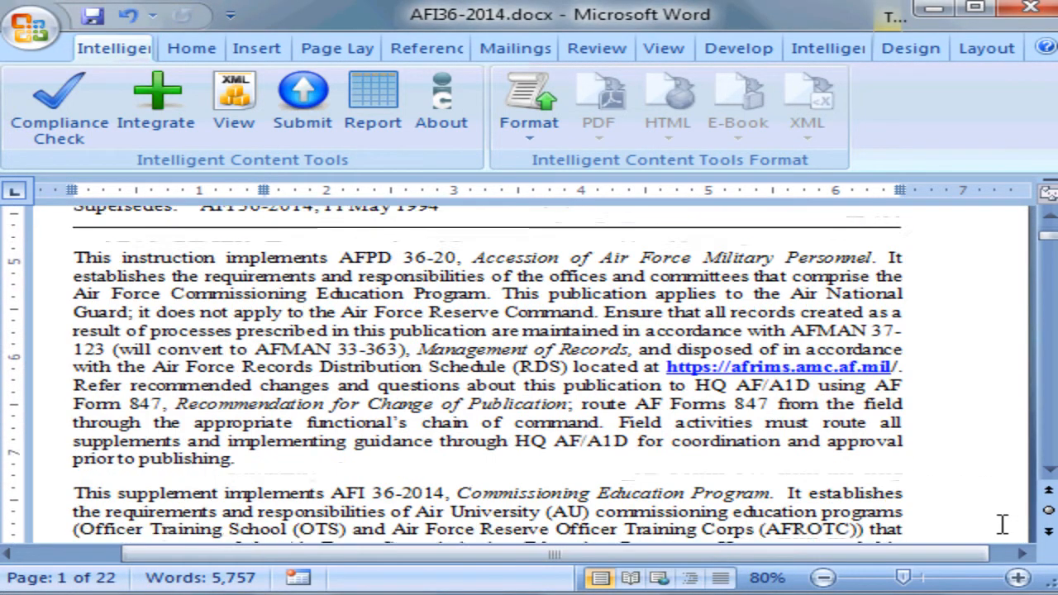
{"action": "scroll", "coordinate": [1010, 536], "scroll_direction": "down", "scroll_amount": 6}
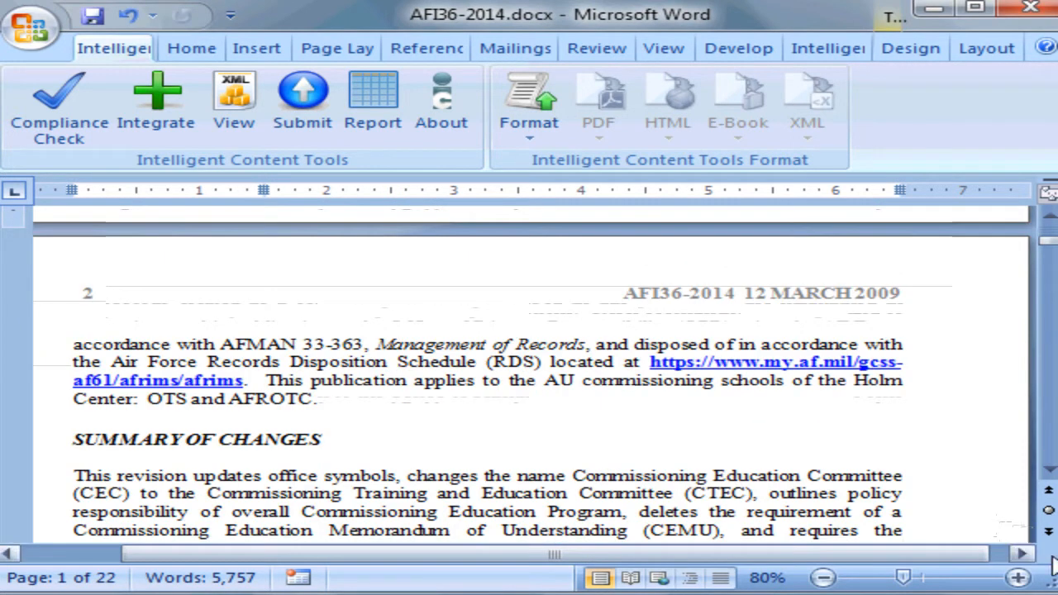
{"action": "scroll", "coordinate": [1019, 533], "scroll_direction": "down", "scroll_amount": 2}
{"action": "scroll", "coordinate": [1010, 529], "scroll_direction": "down", "scroll_amount": 12}
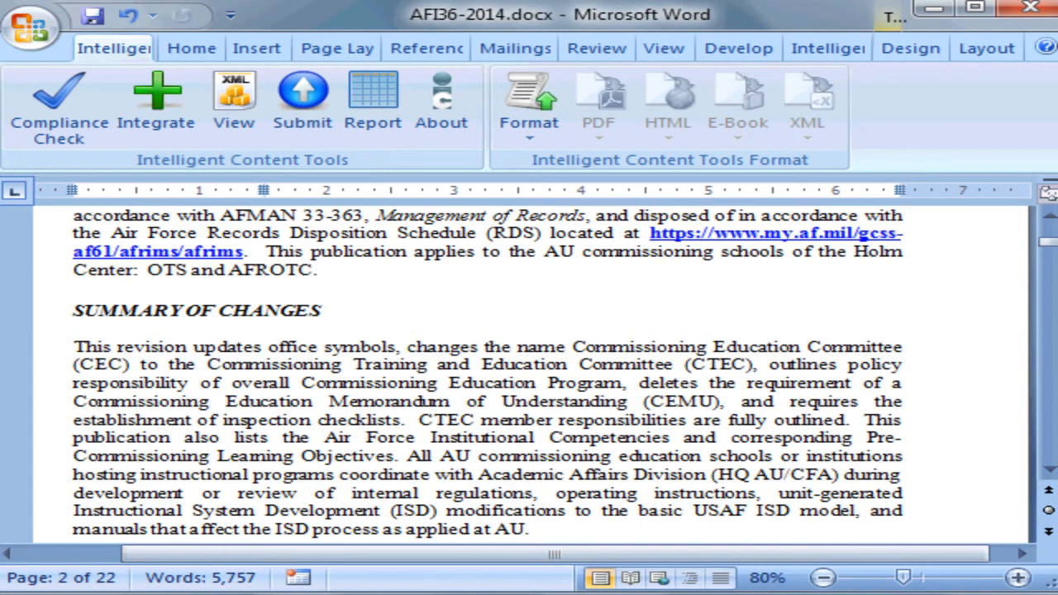
{"action": "scroll", "coordinate": [1011, 529], "scroll_direction": "down", "scroll_amount": 2}
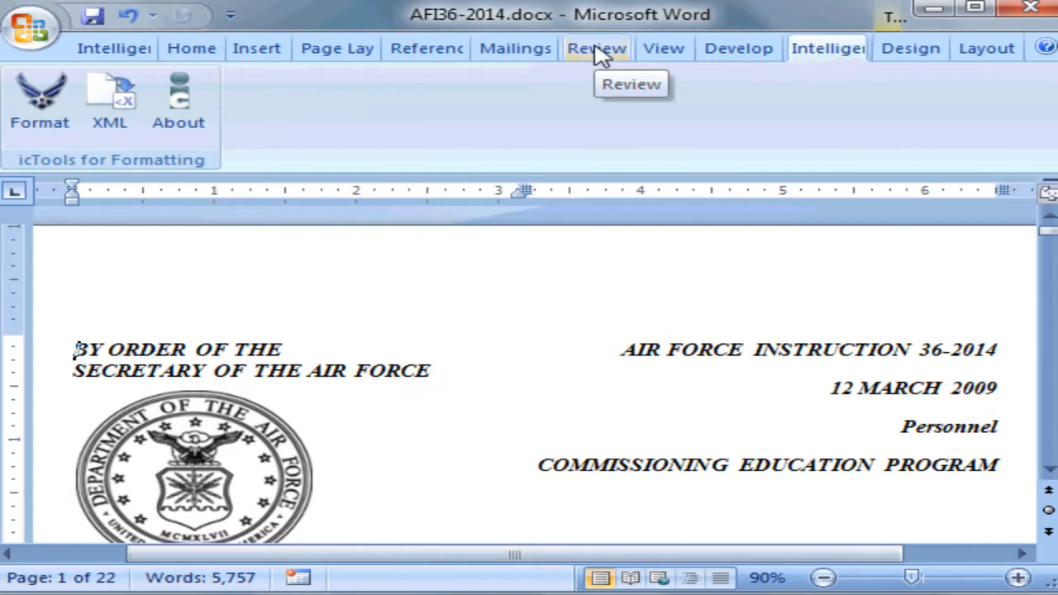
- Jump to the first tracked change and replace the Attachment 3 TITLE NEEDED entry in the contents with DEMO TITLE
{"action": "left_click", "coordinate": [597, 49]}
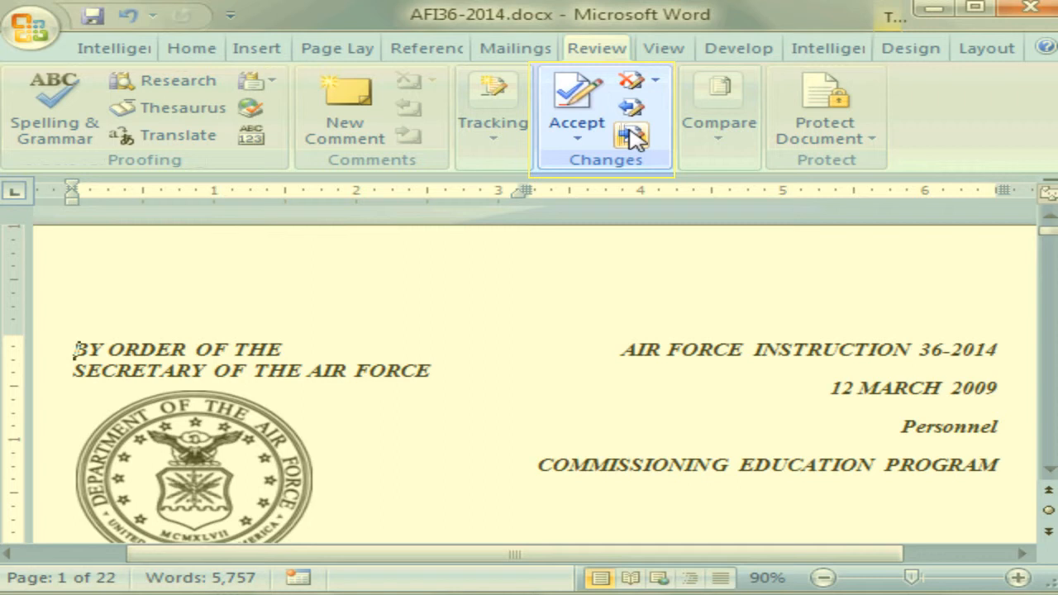
{"action": "left_click", "coordinate": [631, 135]}
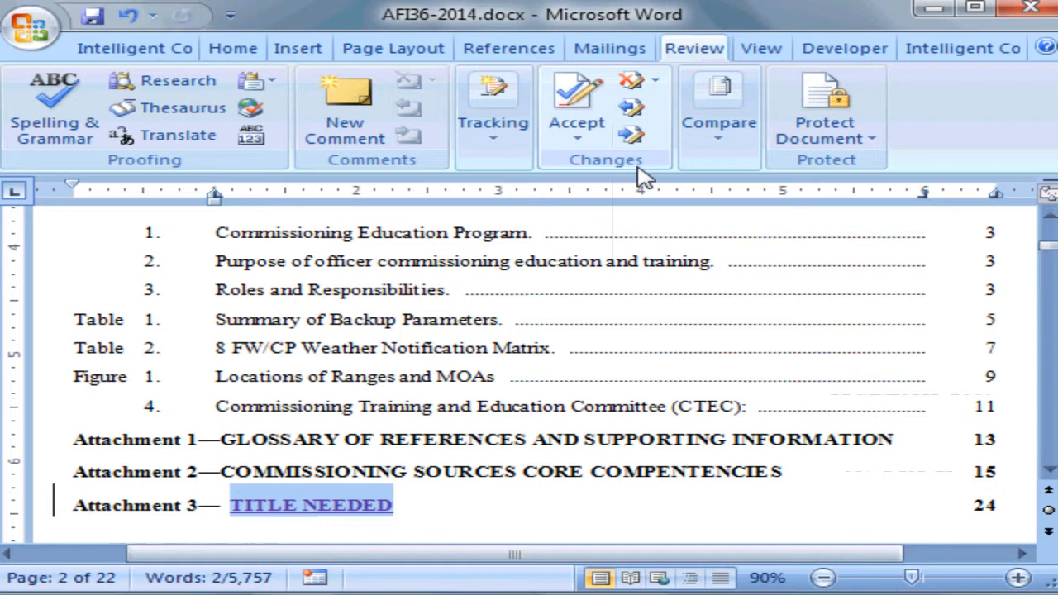
{"action": "scroll", "coordinate": [310, 509], "scroll_direction": "up", "scroll_amount": 1}
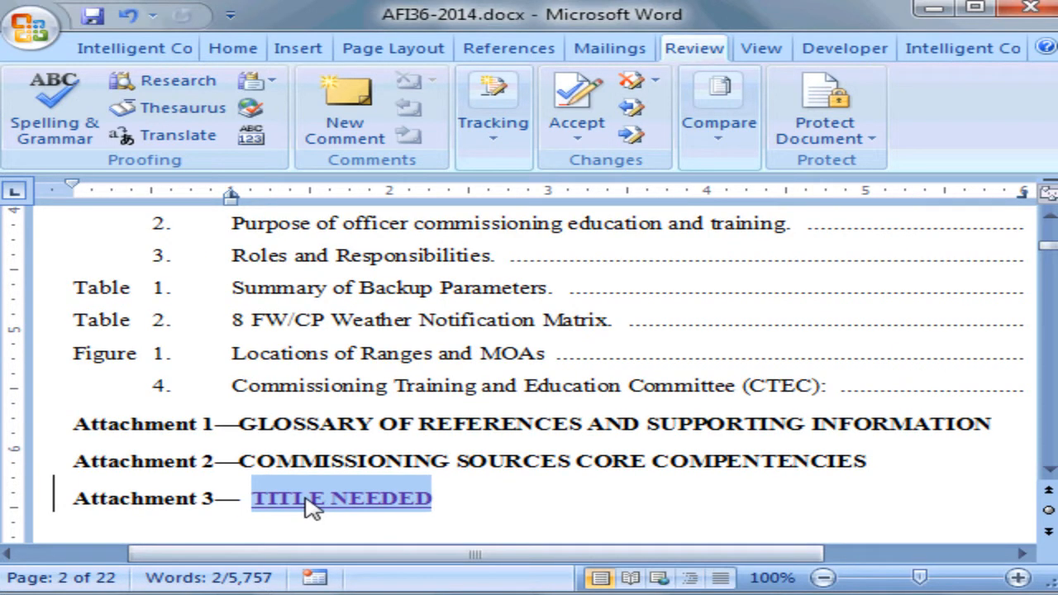
{"action": "type", "text": "D"}
{"action": "key", "text": "BackSpace"}
{"action": "type", "text": "DEMO TITLE"}
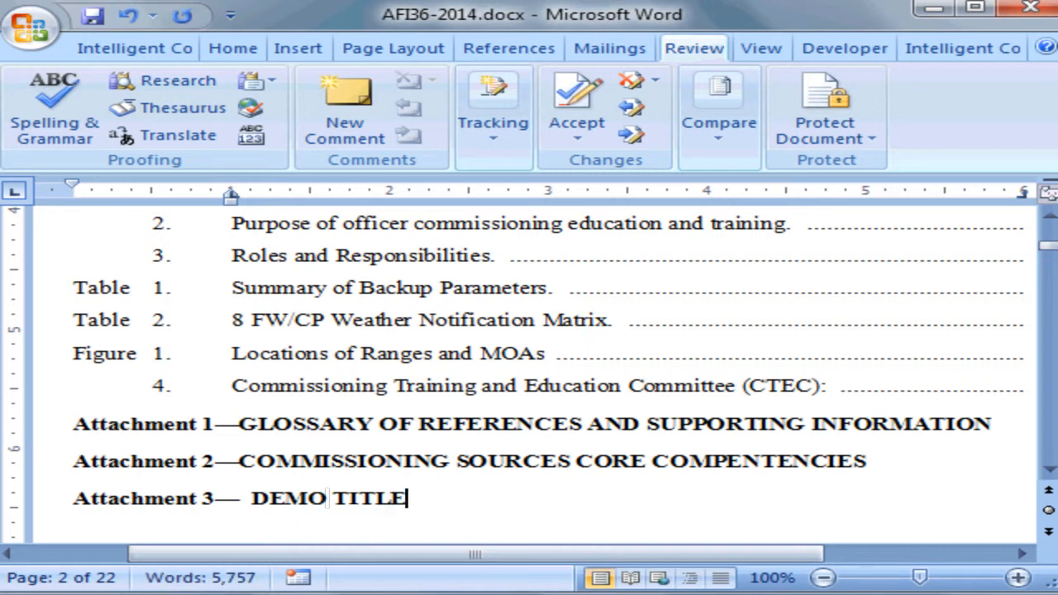
- Accept the Attachment 3 title change and move on to the next tracked change
{"action": "left_click", "coordinate": [574, 139]}
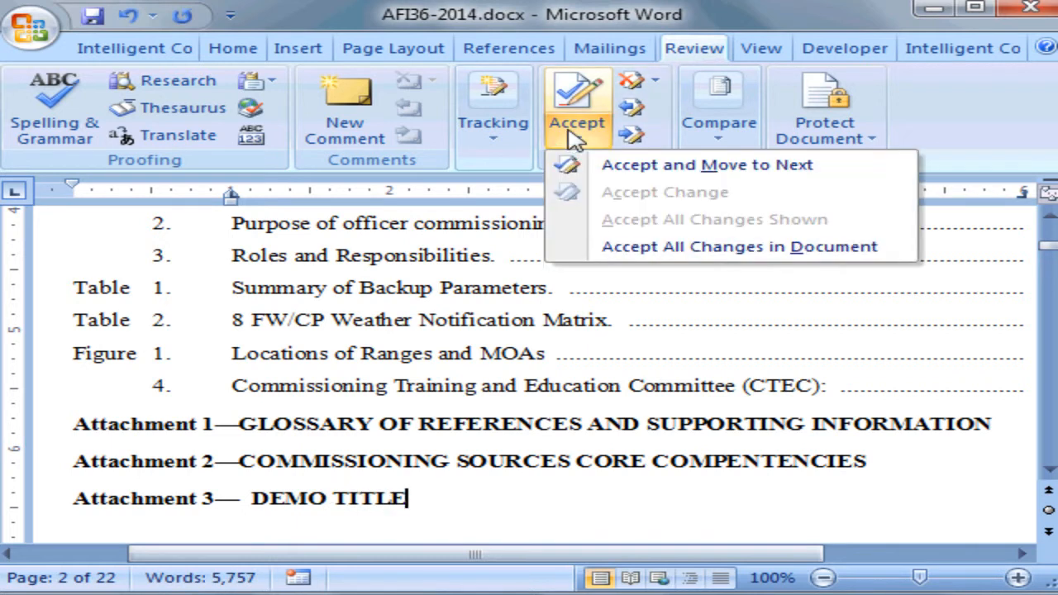
{"action": "left_click", "coordinate": [630, 168]}
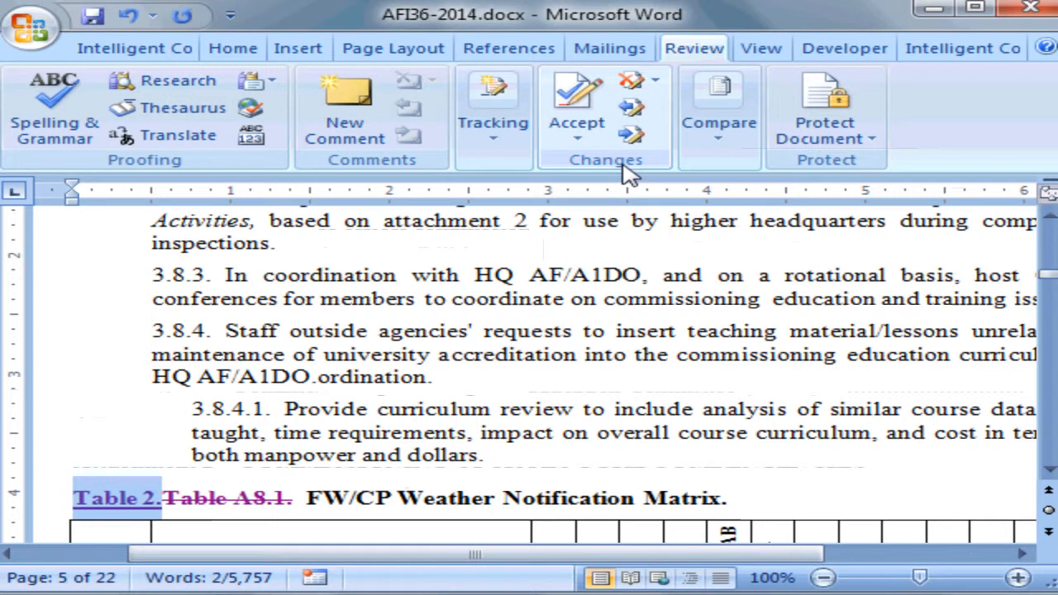
{"action": "scroll", "coordinate": [794, 18], "scroll_direction": "down", "scroll_amount": 1}
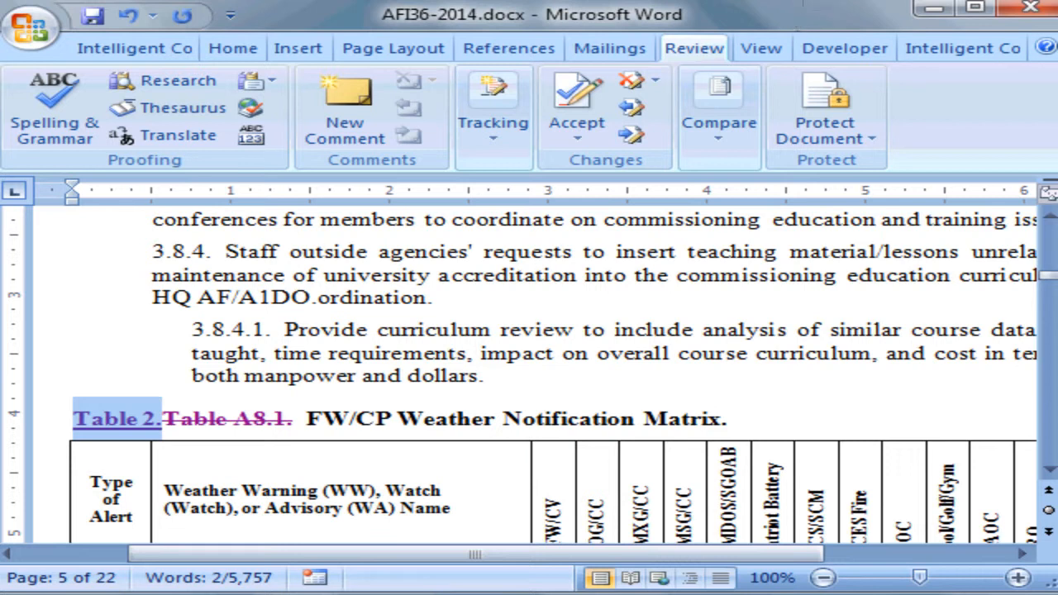
{"action": "scroll", "coordinate": [536, 376], "scroll_direction": "up", "scroll_amount": 15}
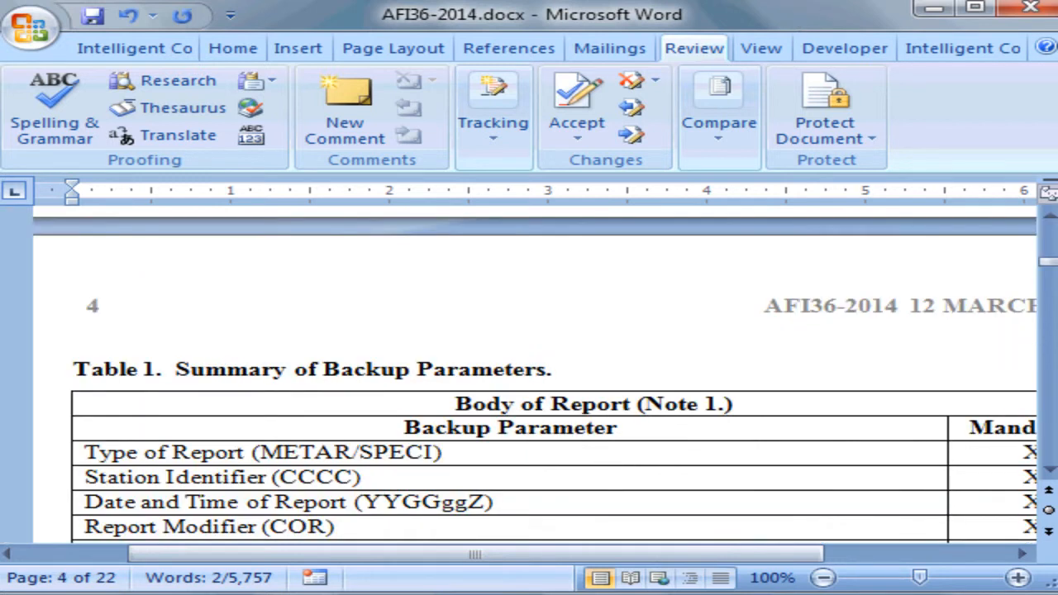
{"action": "scroll", "coordinate": [536, 376], "scroll_direction": "down", "scroll_amount": 15}
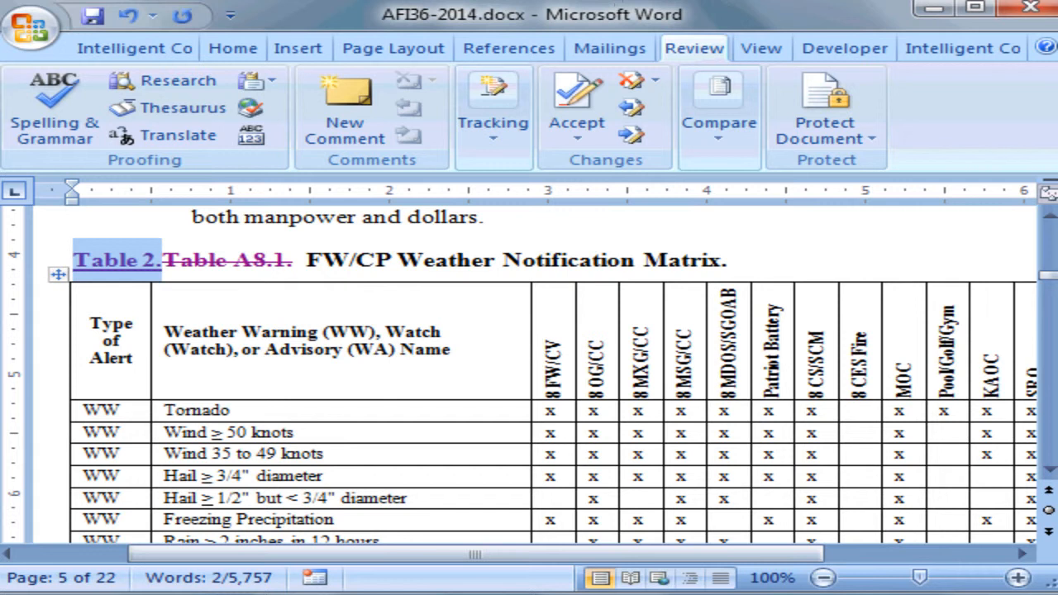
- Accept both tracked changes in the Table 2 caption numbering, moving to the next change each time
{"action": "left_click", "coordinate": [583, 142]}
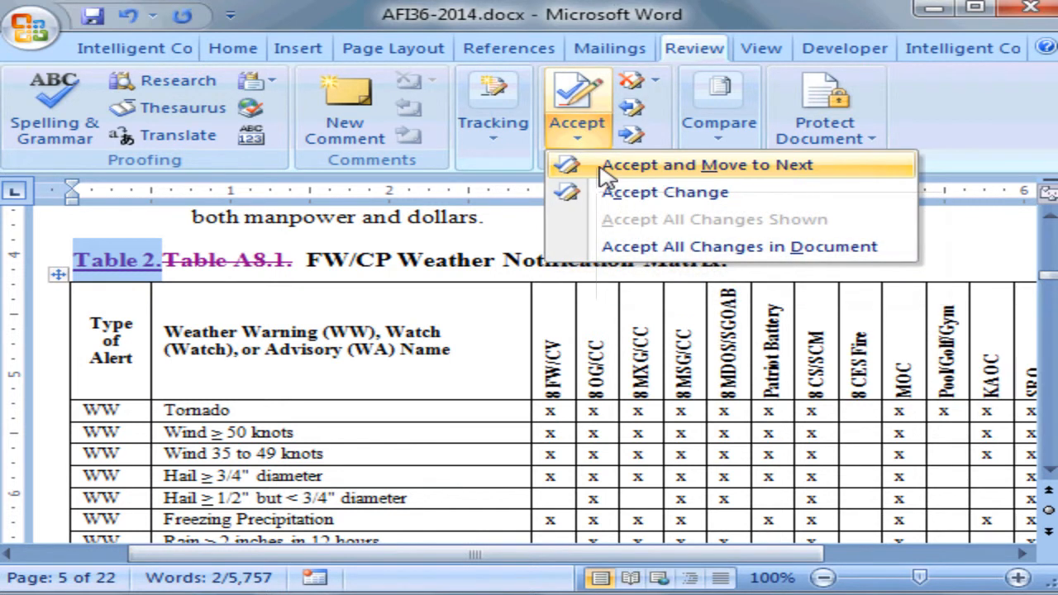
{"action": "left_click", "coordinate": [606, 165]}
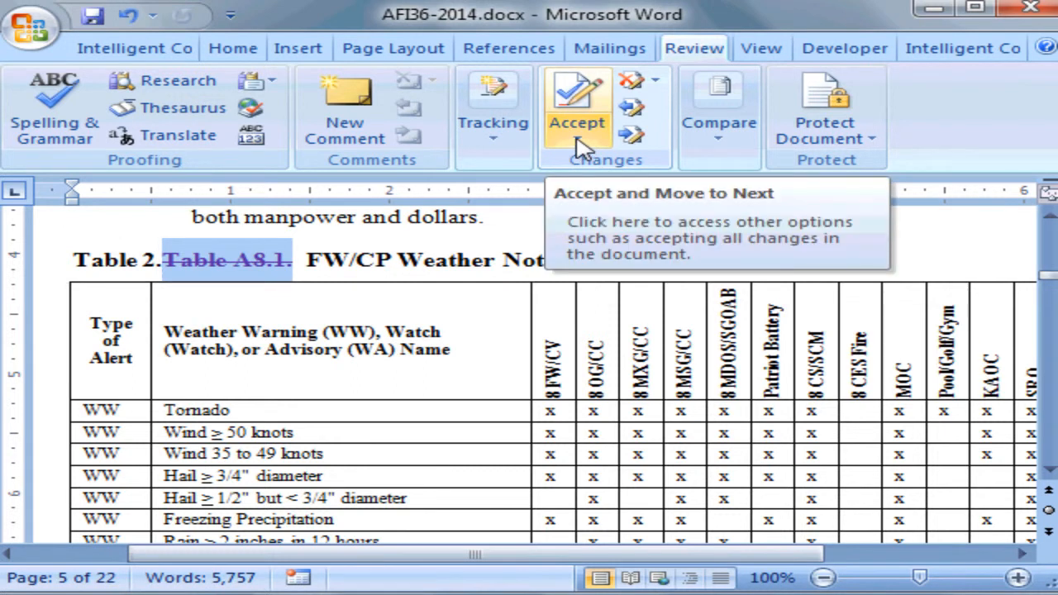
{"action": "left_click", "coordinate": [584, 147]}
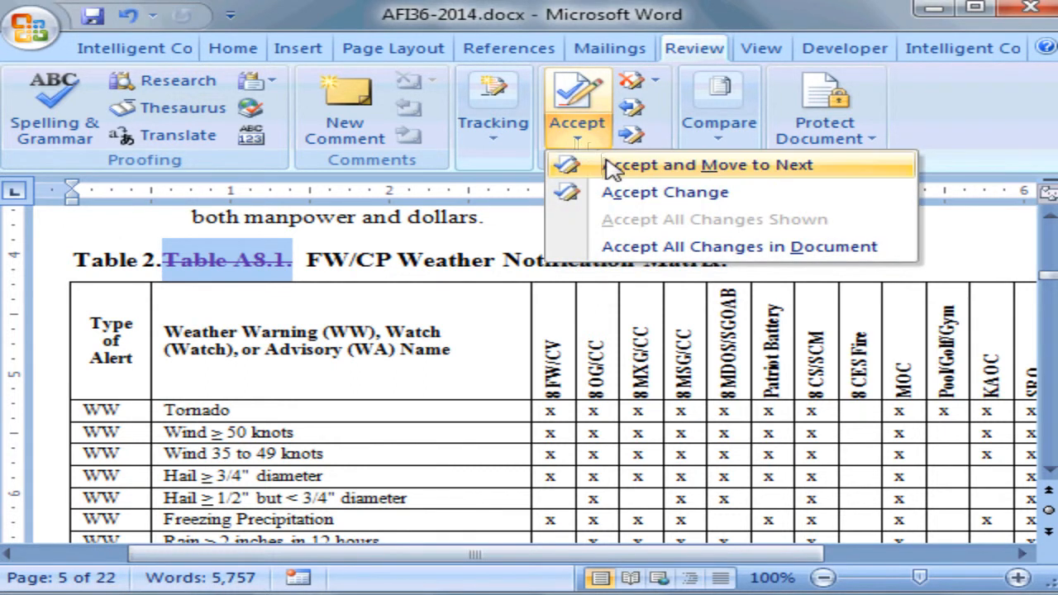
{"action": "left_click", "coordinate": [614, 168]}
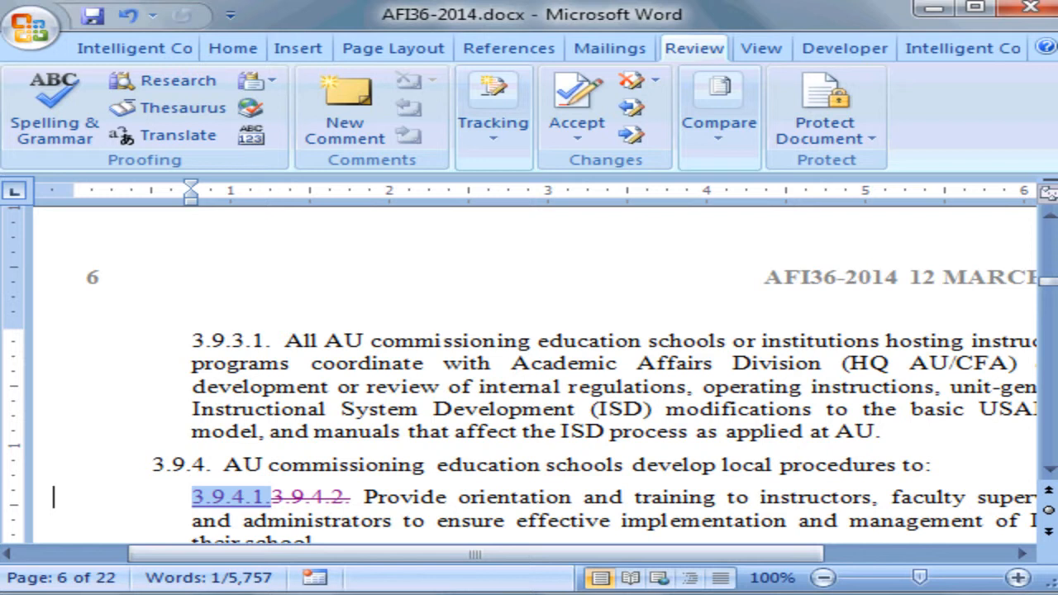
- Accept both tracked changes in the 3.9.4.1 paragraph numbering, moving to the next change each time
{"action": "left_click", "coordinate": [576, 141]}
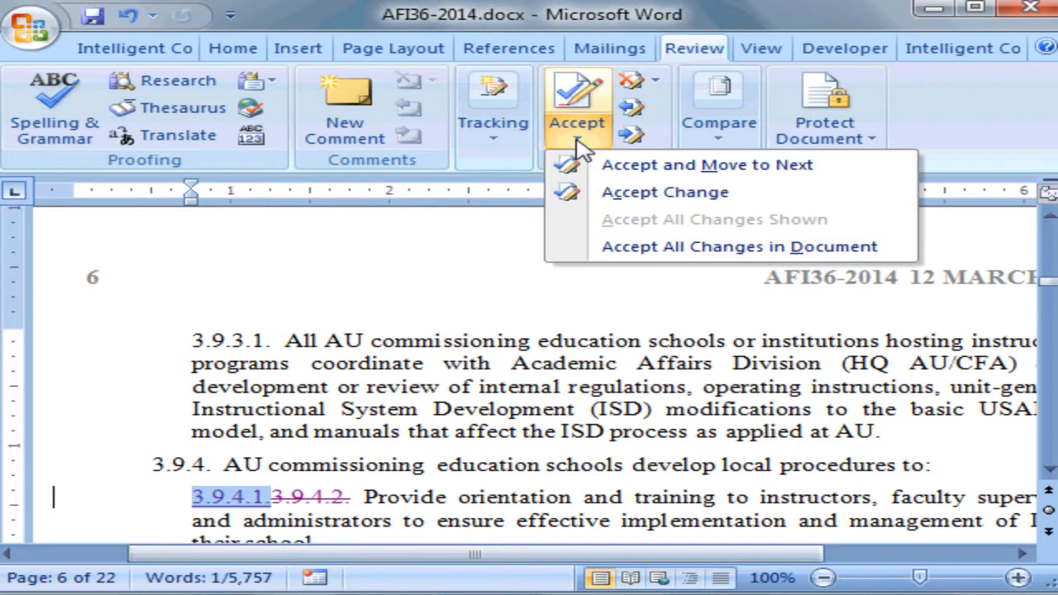
{"action": "left_click", "coordinate": [630, 169]}
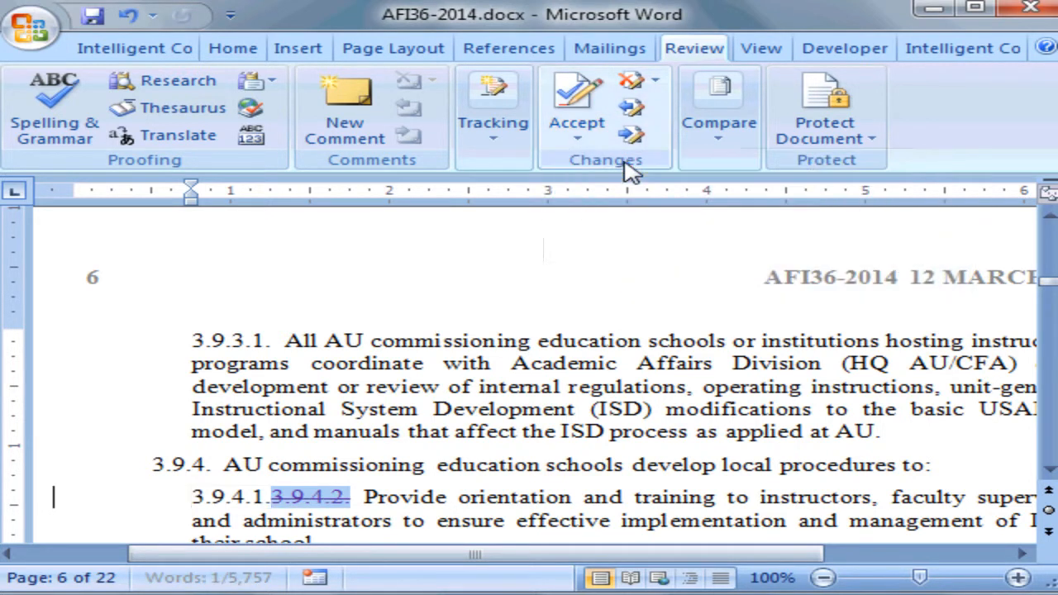
{"action": "left_click", "coordinate": [586, 148]}
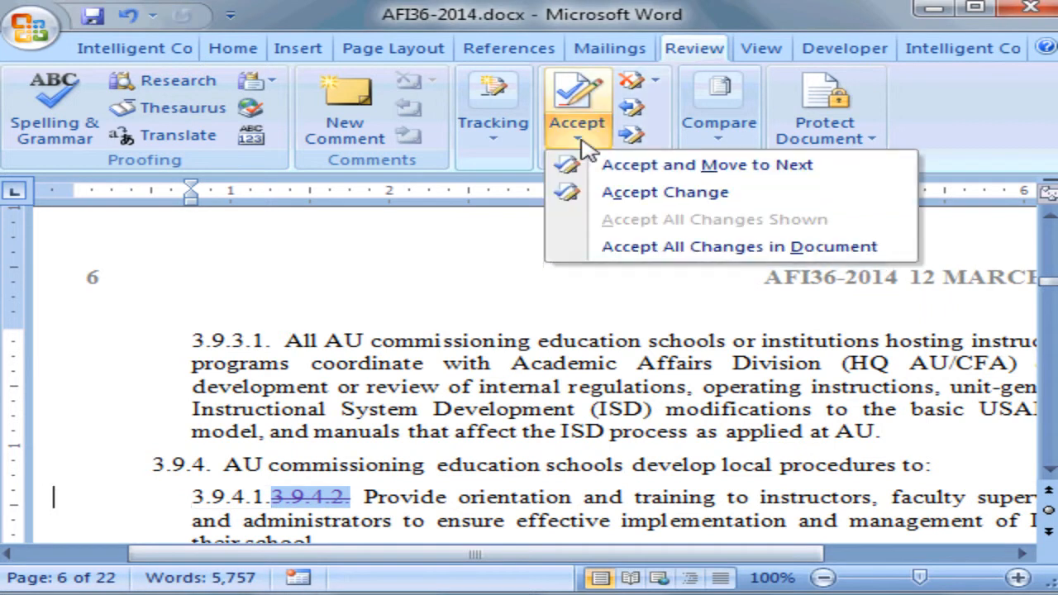
{"action": "left_click", "coordinate": [630, 165]}
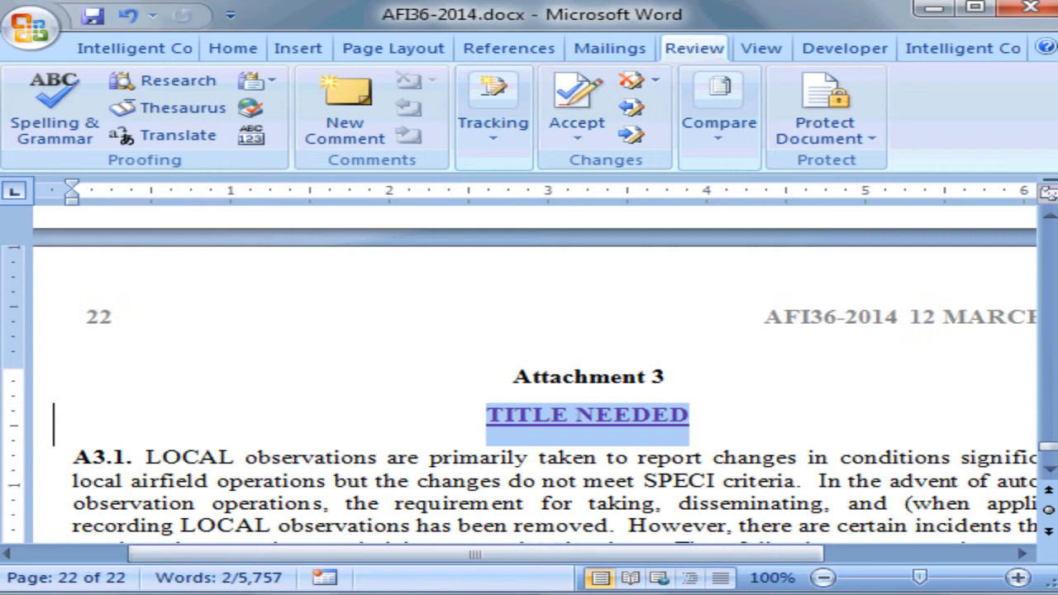
- Replace the Attachment 3 heading placeholder with DEMO TITLE, accept the change, and dismiss the notice
{"action": "type", "text": "DE"}
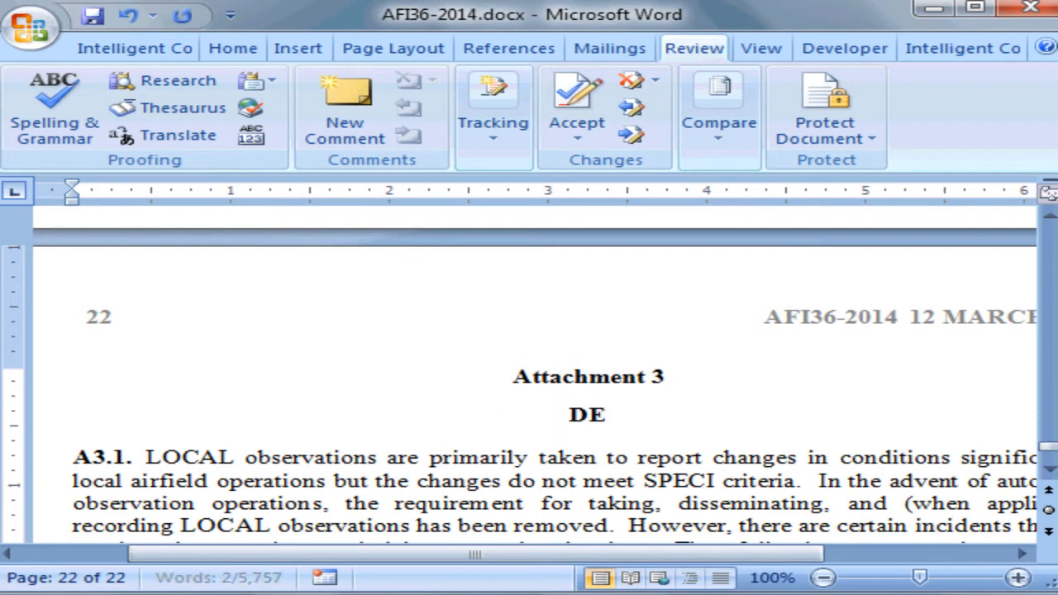
{"action": "type", "text": "MO TITLE"}
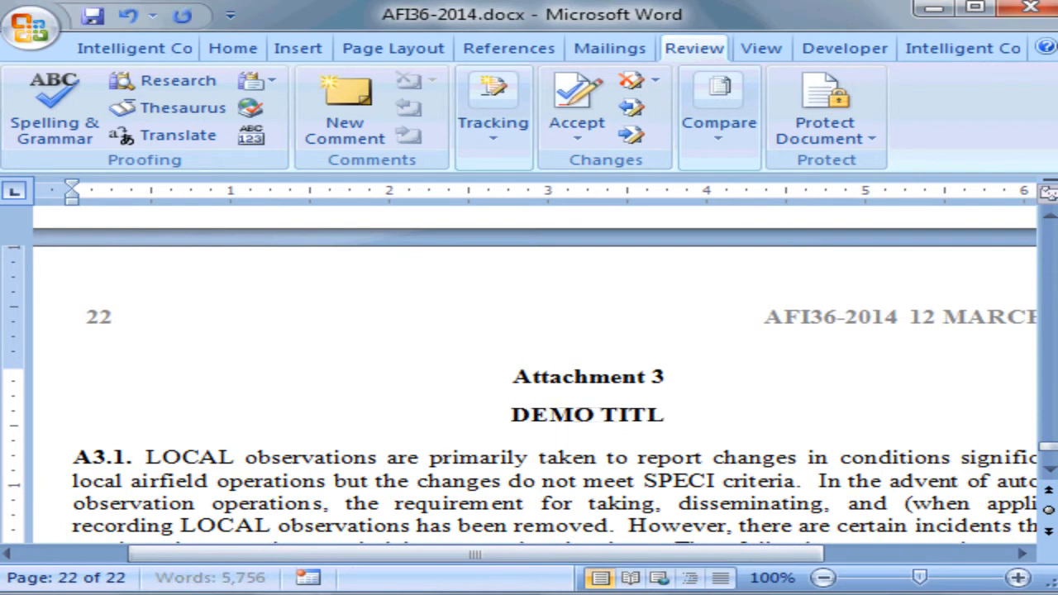
{"action": "left_click", "coordinate": [584, 141]}
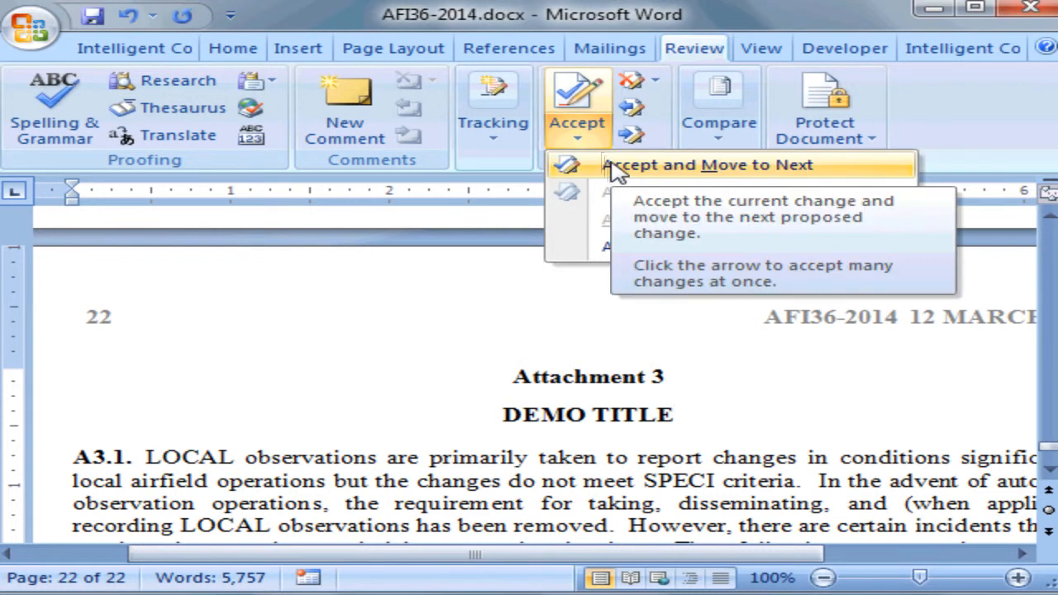
{"action": "left_click", "coordinate": [616, 169]}
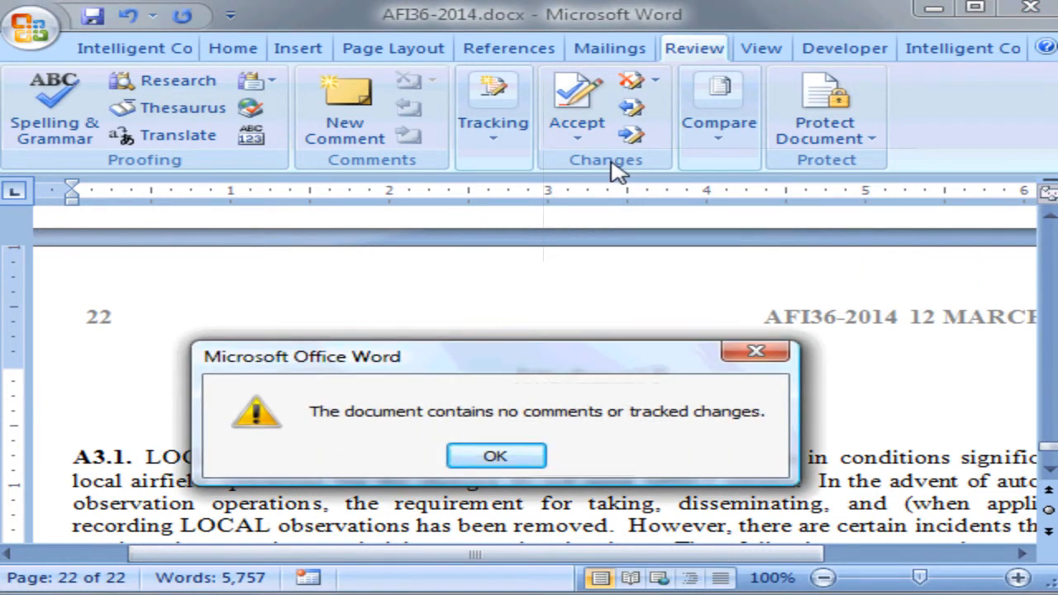
{"action": "left_click", "coordinate": [496, 457]}
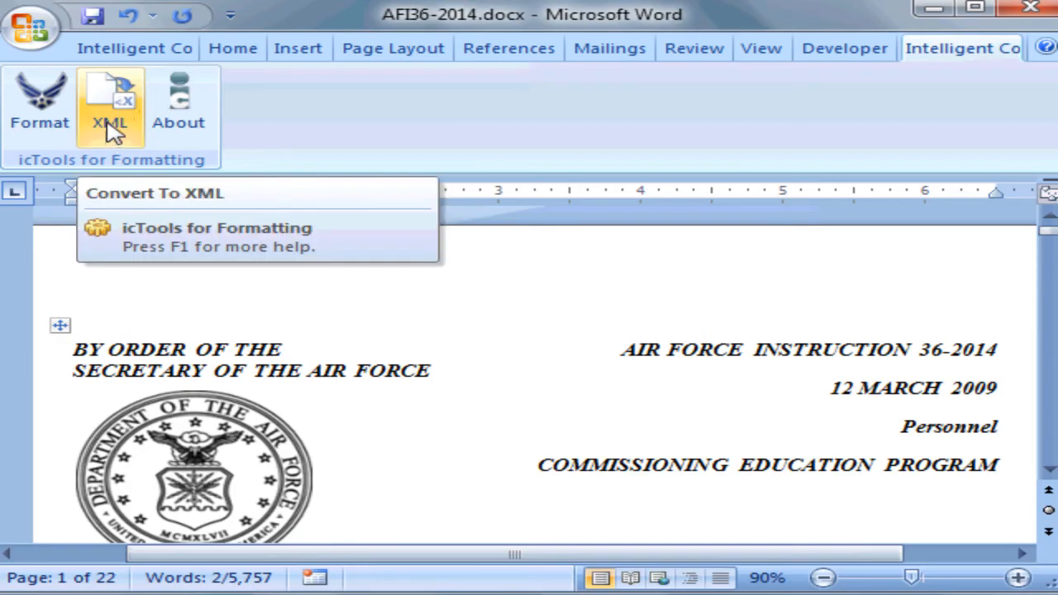
- Convert the document to XML and scroll through the generated XML in the browser
{"action": "left_click", "coordinate": [113, 132]}
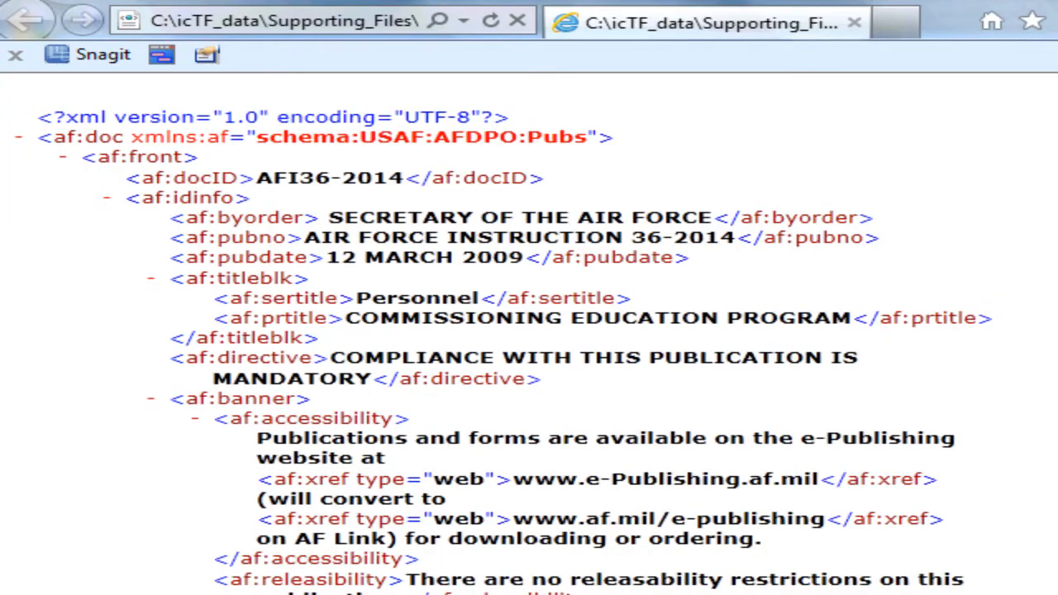
{"action": "scroll", "coordinate": [529, 331], "scroll_direction": "down", "scroll_amount": 3}
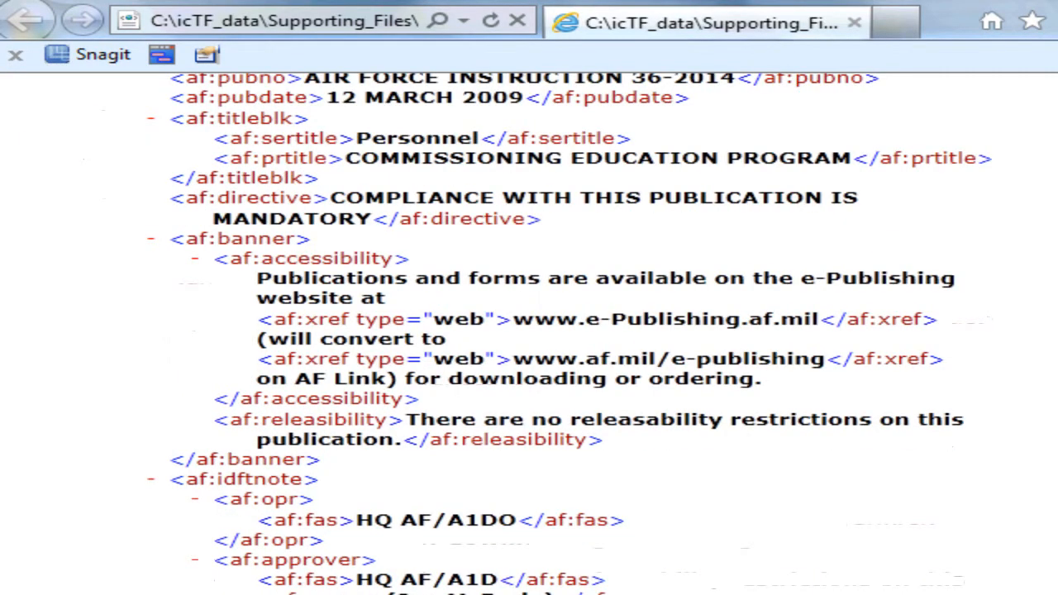
{"action": "scroll", "coordinate": [529, 330], "scroll_direction": "down", "scroll_amount": 3}
{"action": "scroll", "coordinate": [529, 331], "scroll_direction": "down", "scroll_amount": 3}
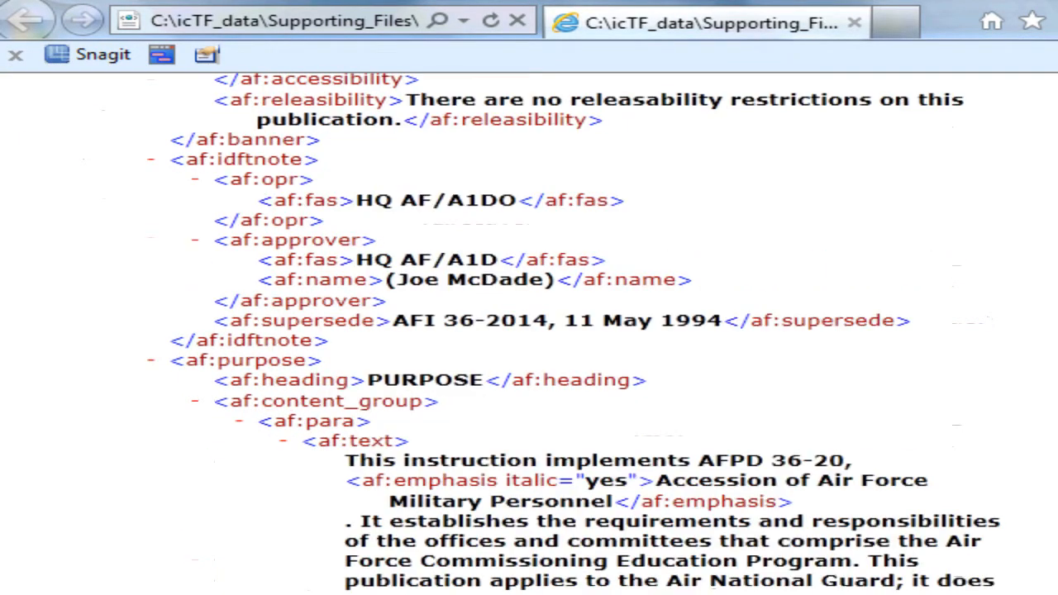
{"action": "scroll", "coordinate": [530, 331], "scroll_direction": "down", "scroll_amount": 3}
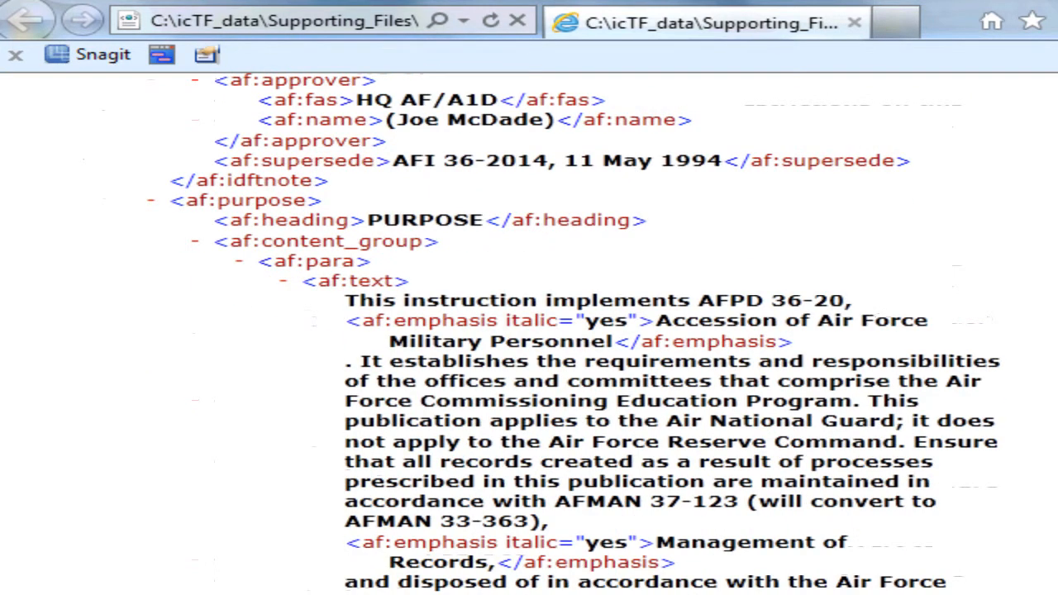
{"action": "scroll", "coordinate": [530, 331], "scroll_direction": "up", "scroll_amount": 6}
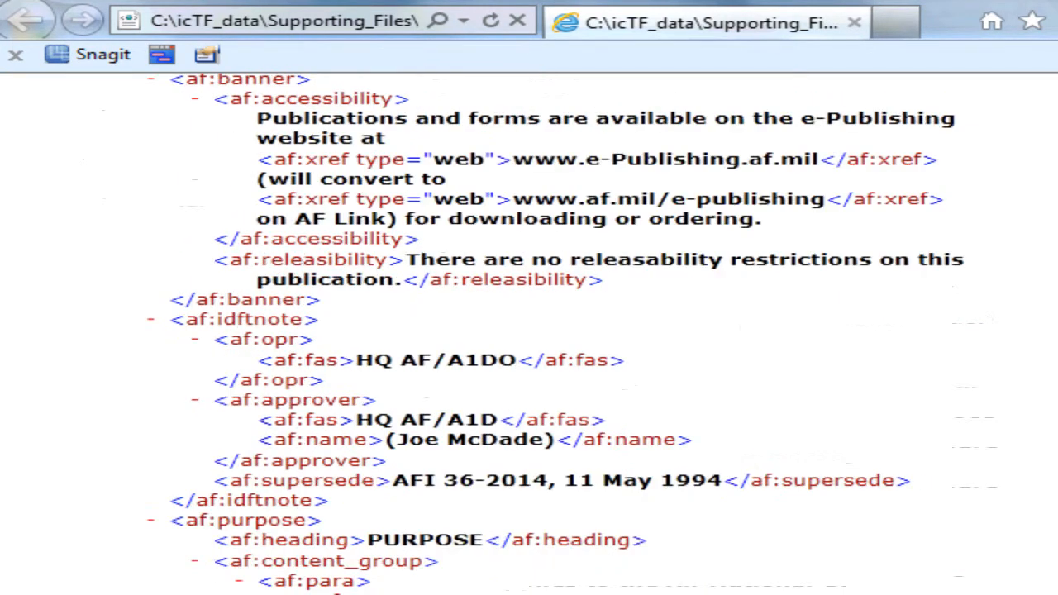
{"action": "scroll", "coordinate": [529, 331], "scroll_direction": "up", "scroll_amount": 6}
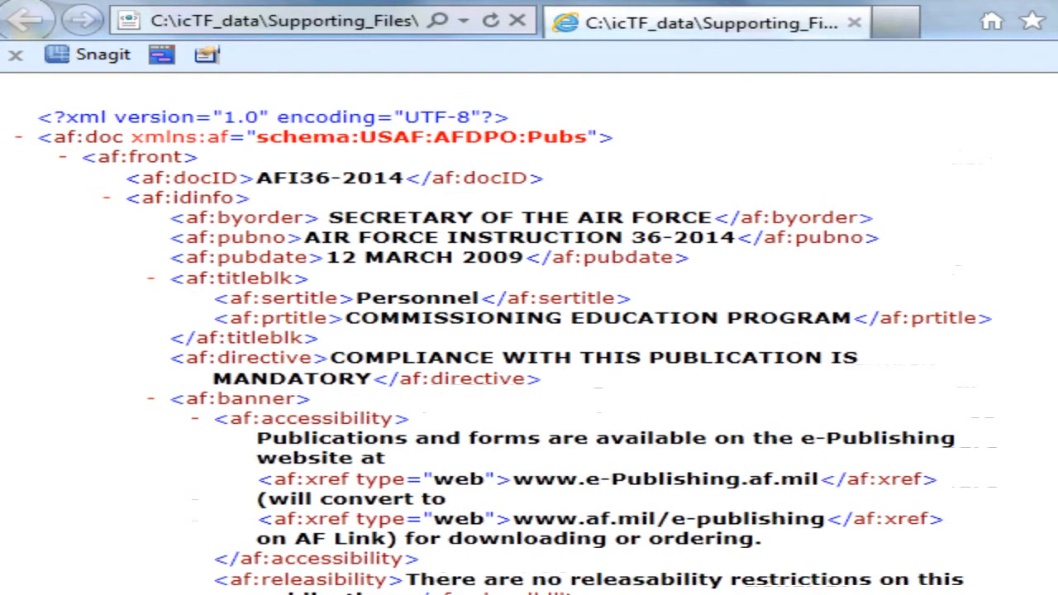